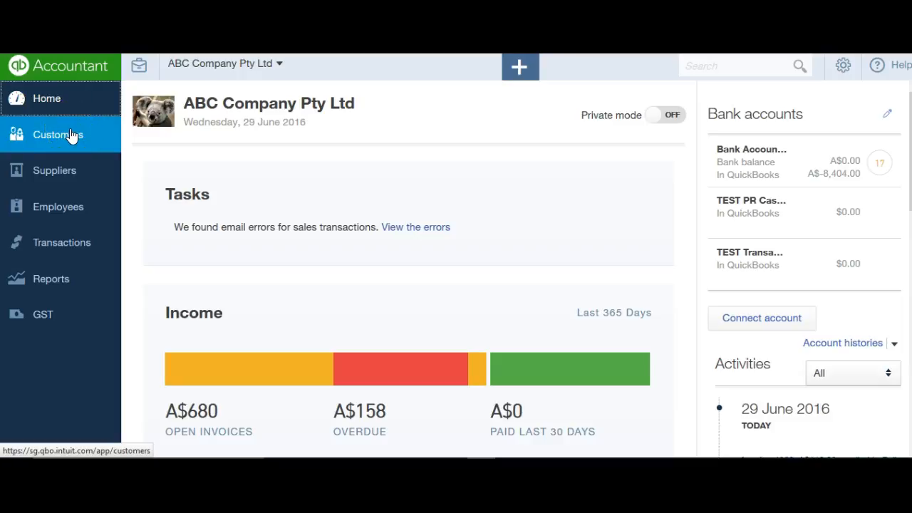
# Open the record of the customer with the A$110.00 open balance from the customer list
pyautogui.click(58, 138)
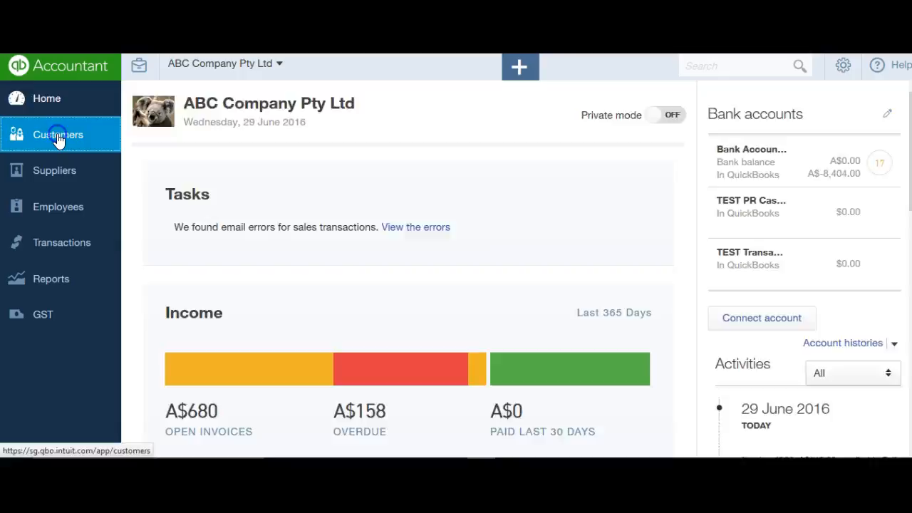
pyautogui.scroll(-4, 286, 265)
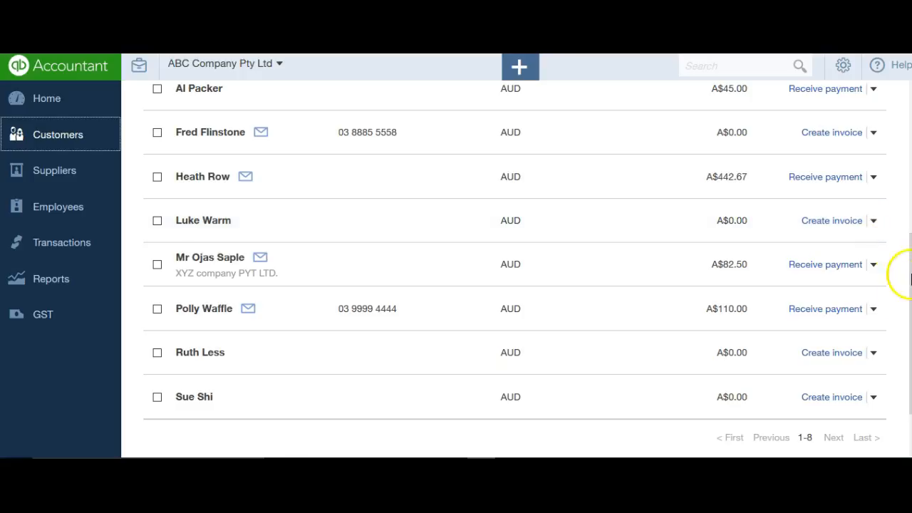
pyautogui.scroll(4, 910, 320)
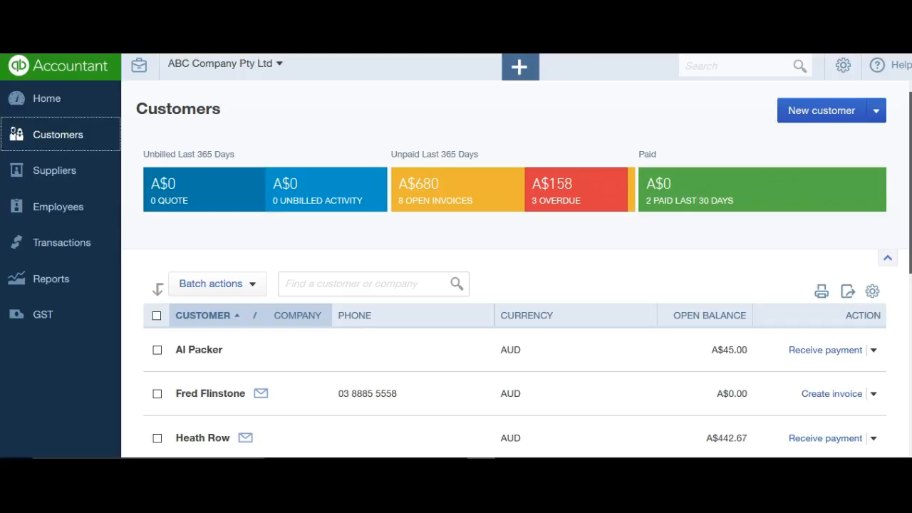
pyautogui.scroll(-2, 517, 285)
pyautogui.scroll(-1, 516, 285)
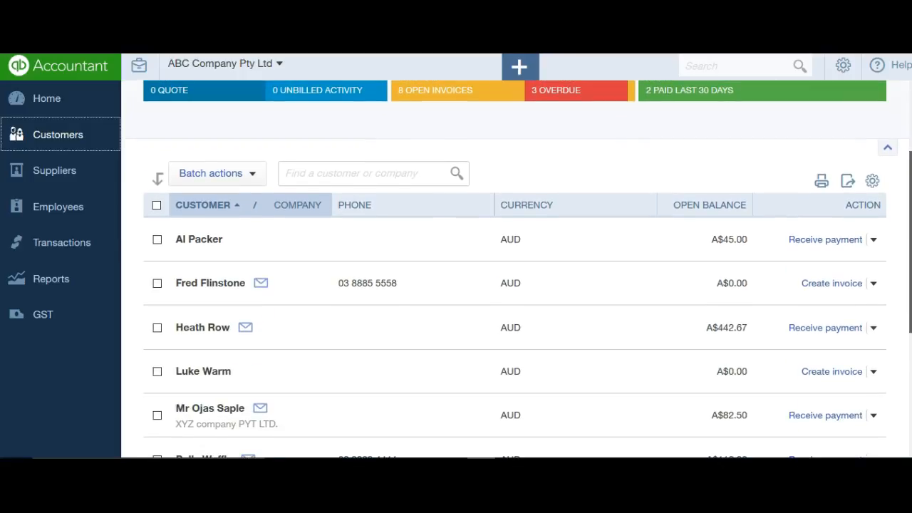
pyautogui.scroll(-4, 902, 305)
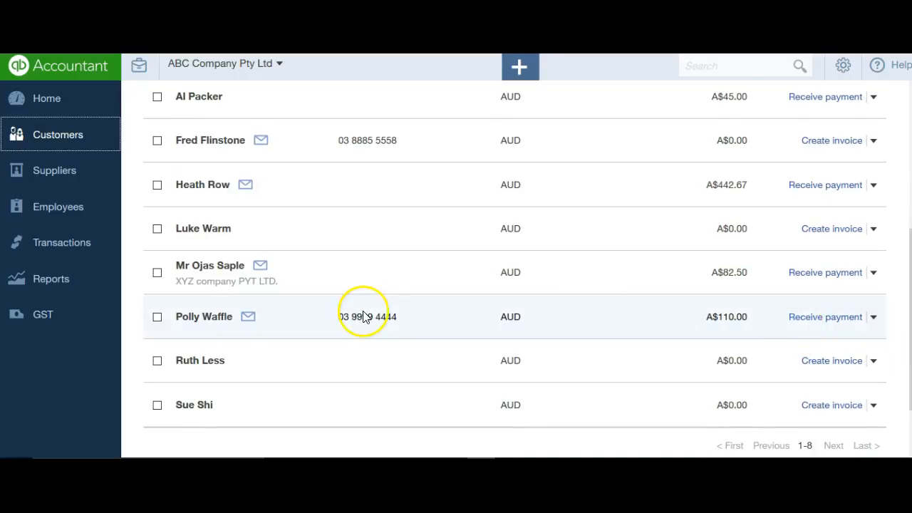
pyautogui.click(213, 324)
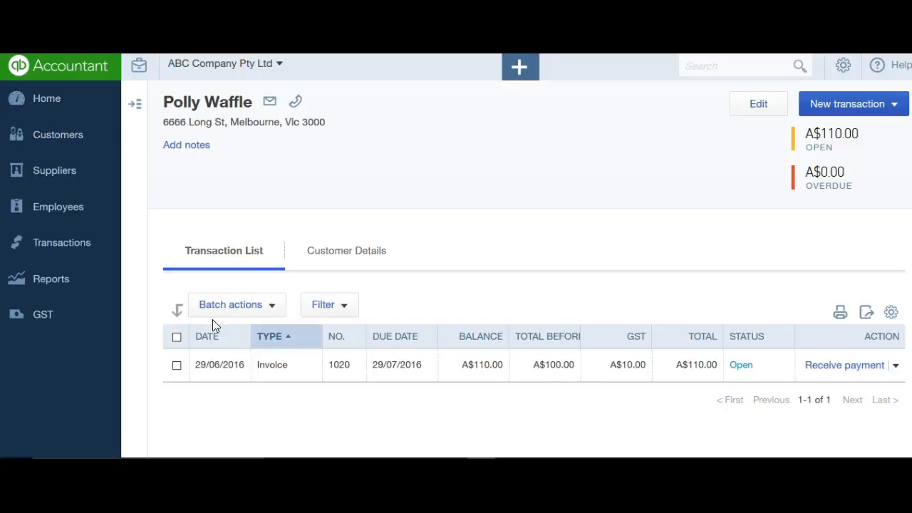
# Start a new invoice for this customer
pyautogui.click(269, 344)
pyautogui.click(892, 112)
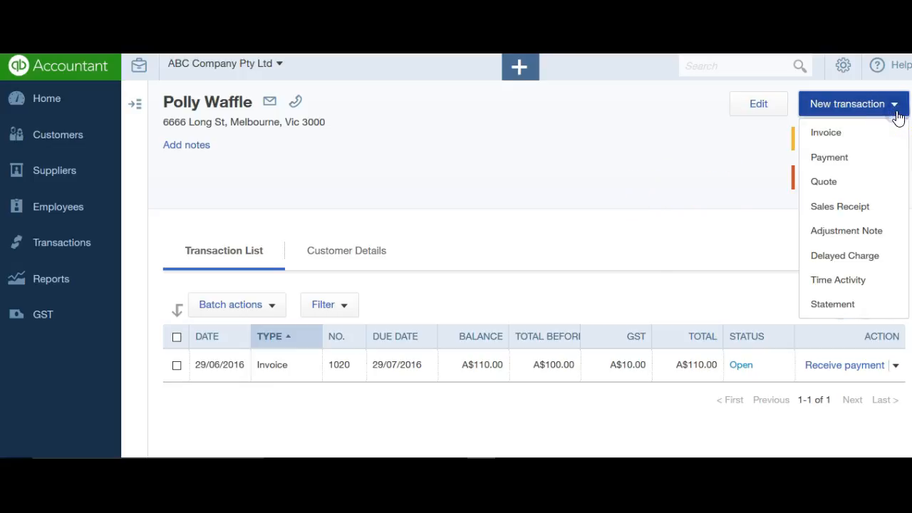
pyautogui.click(825, 136)
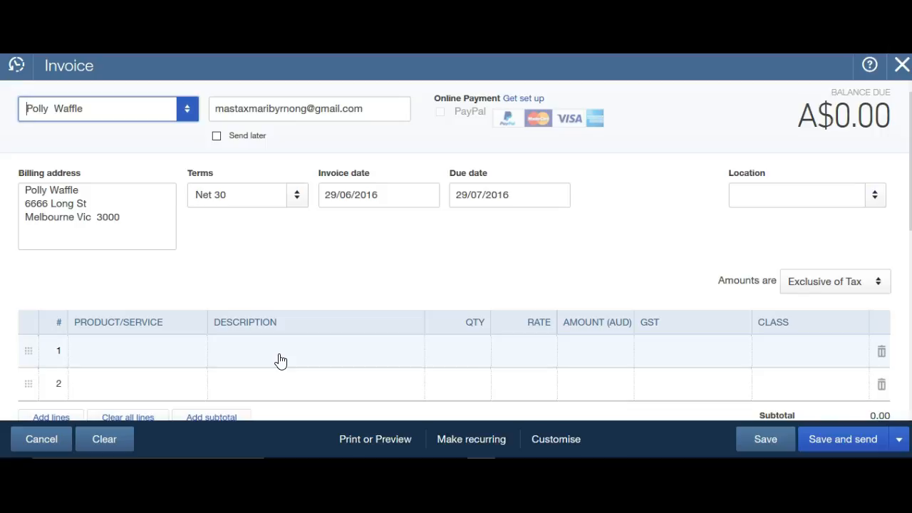
# Fill in the first invoice line with description Consulting, quantity 1 and rate 100, leaving the product/service blank
pyautogui.click(135, 346)
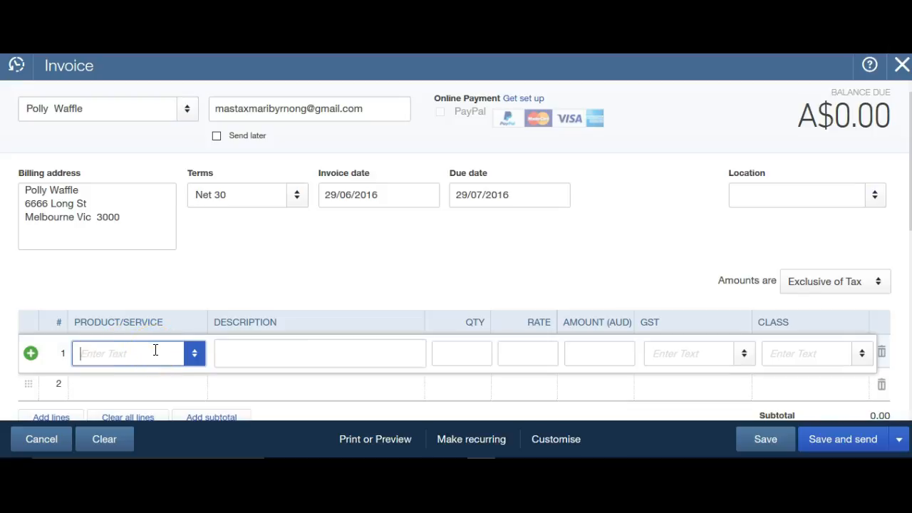
pyautogui.click(265, 342)
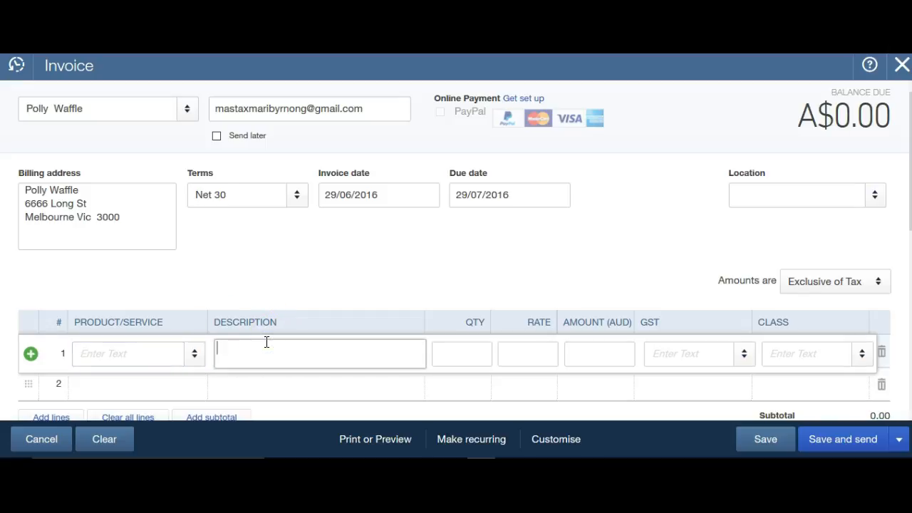
pyautogui.write('Consulting')
pyautogui.click(447, 356)
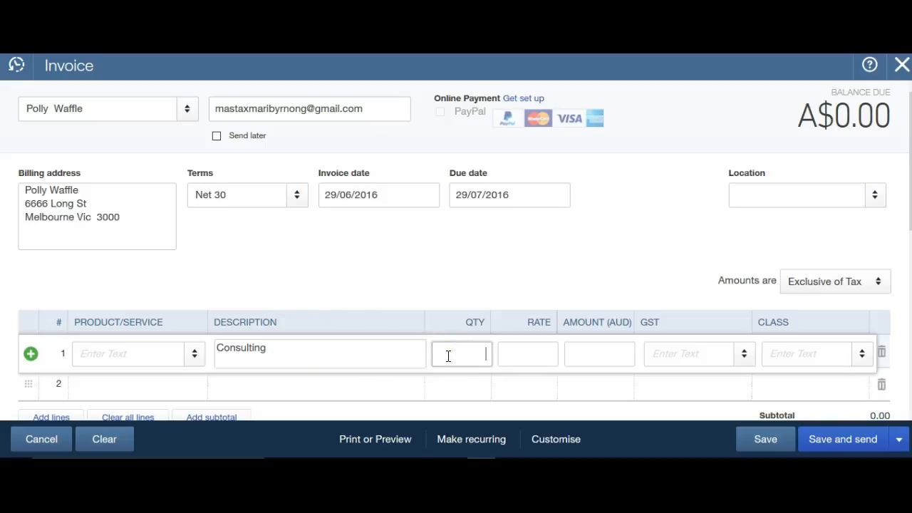
pyautogui.write('1')
pyautogui.press('Tab')
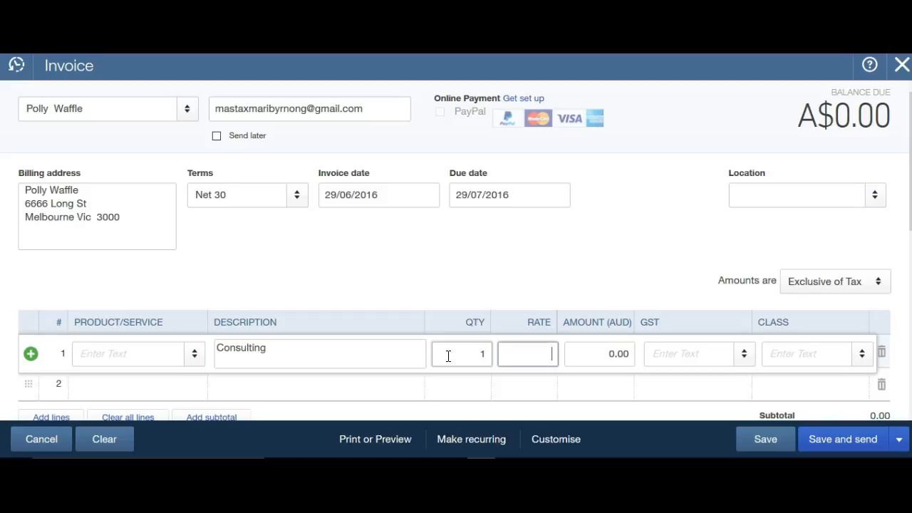
pyautogui.write('100')
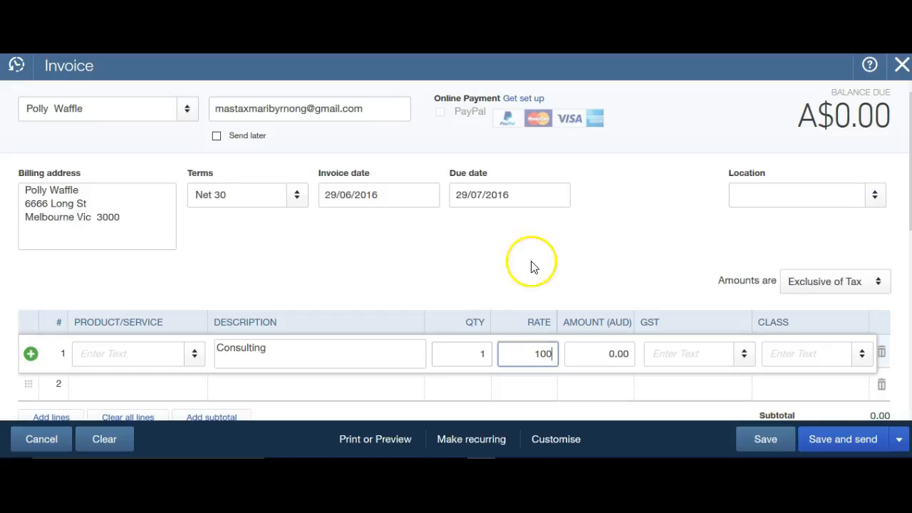
pyautogui.click(586, 241)
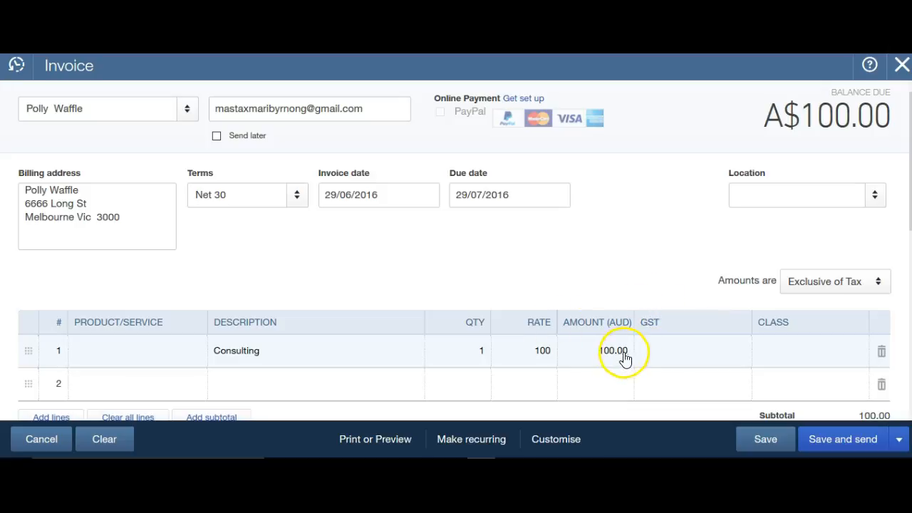
# Apply the GST (10%) tax code to the Consulting line
pyautogui.click(665, 350)
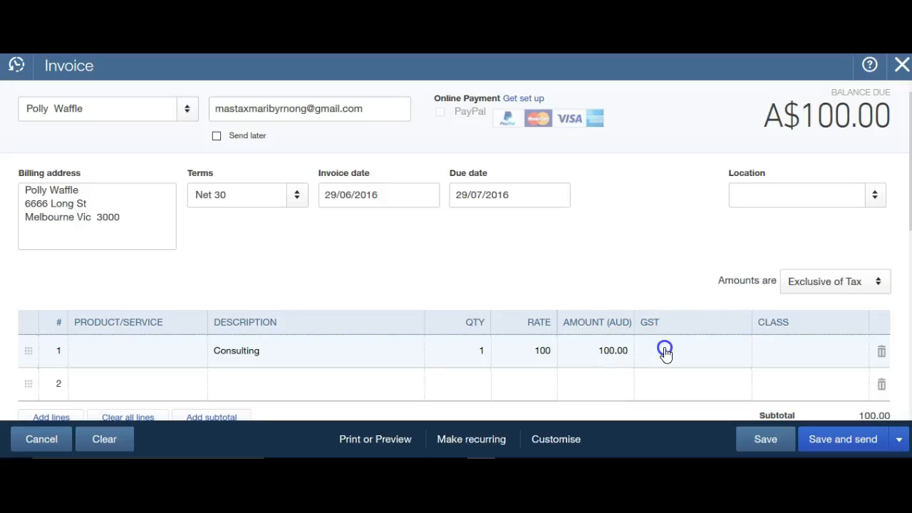
pyautogui.click(744, 354)
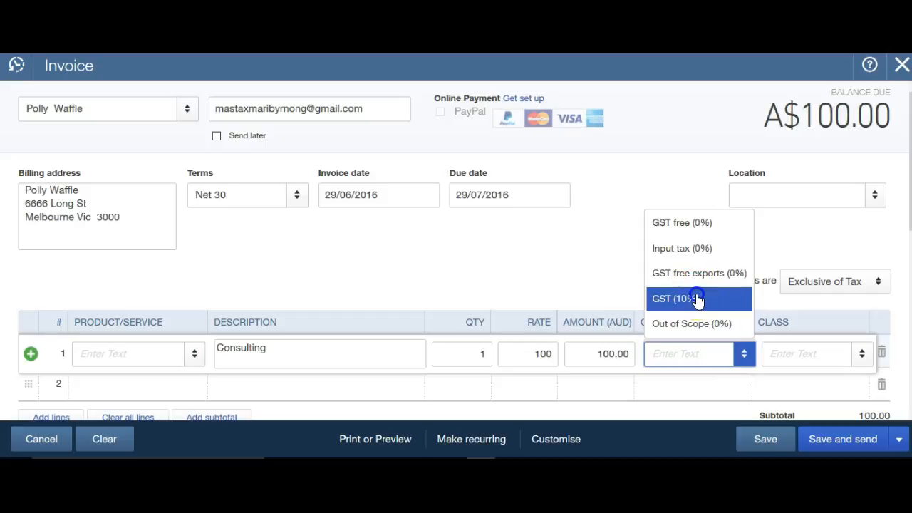
pyautogui.click(700, 300)
pyautogui.click(578, 275)
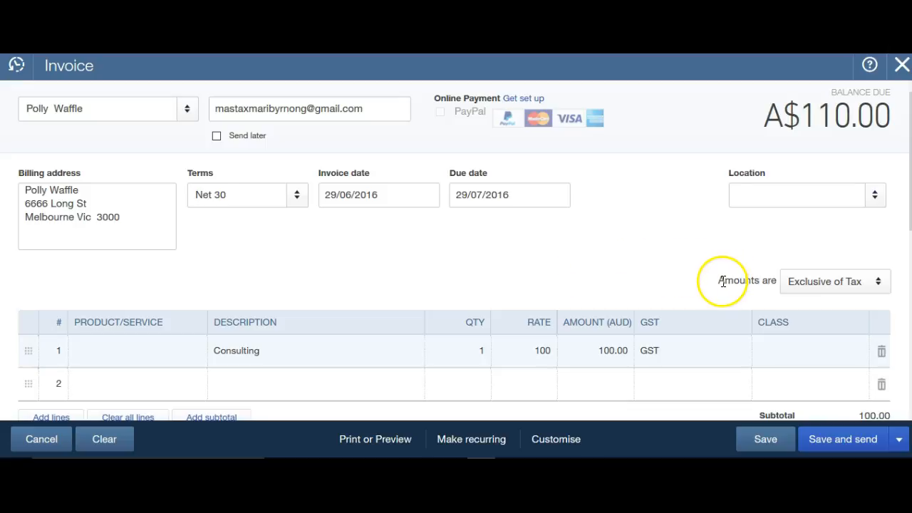
# Review the invoice's tax basis setting and the GST codes available for the Consulting line
pyautogui.moveTo(720, 281); pyautogui.dragTo(778, 282)
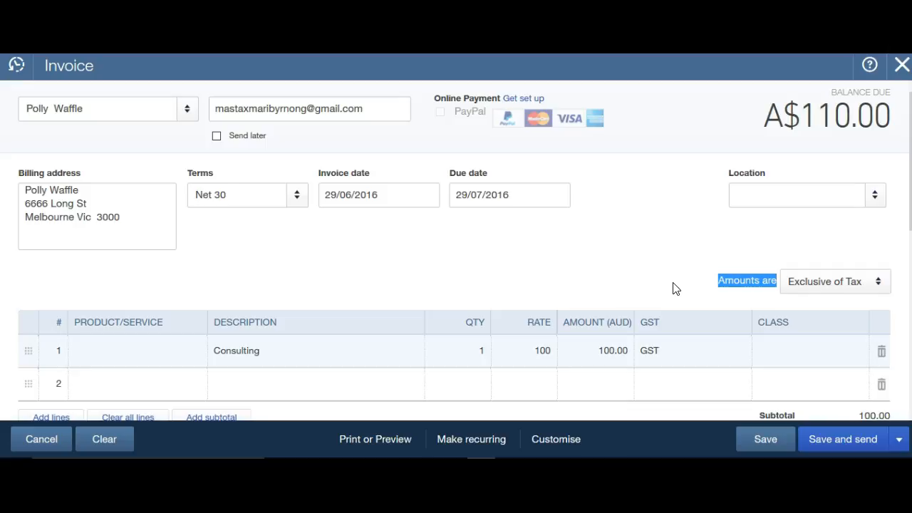
pyautogui.click(670, 354)
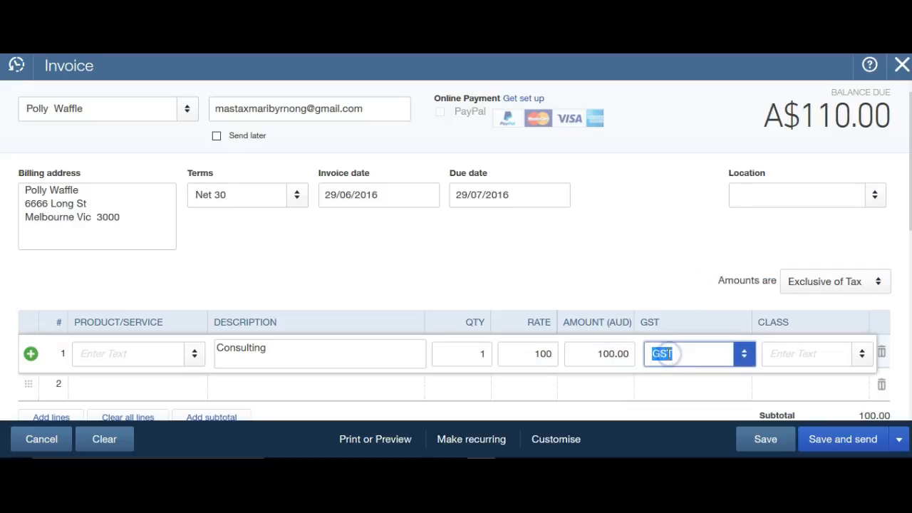
pyautogui.click(746, 363)
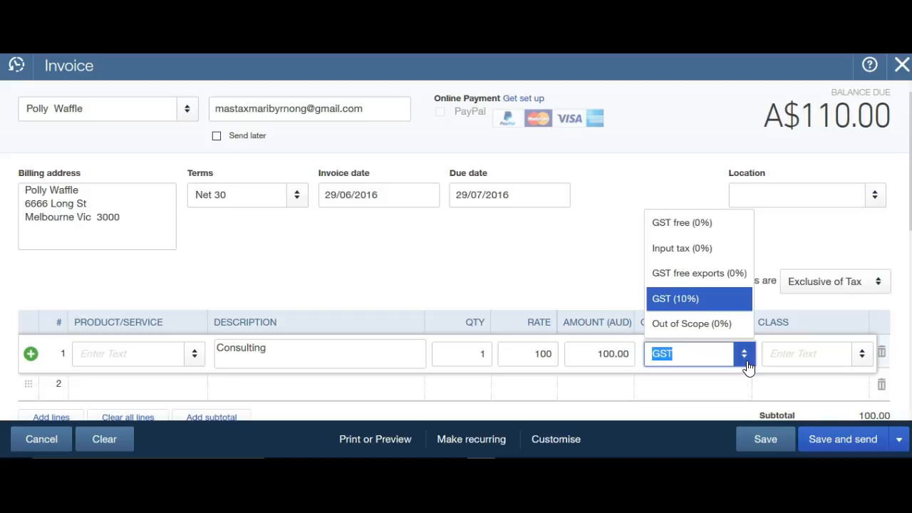
pyautogui.click(815, 232)
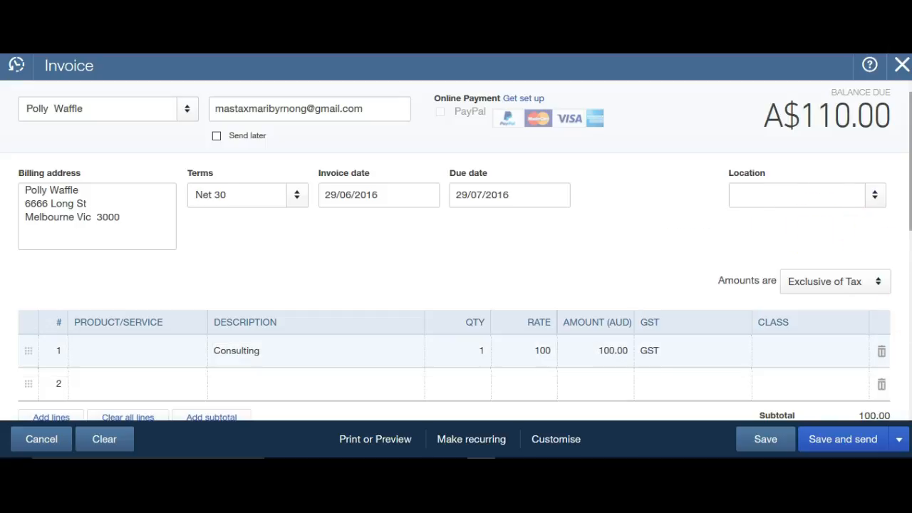
# Switch the invoice amounts to Inclusive of Tax and check the Consulting line's amount and the GST total
pyautogui.scroll(-2, 456, 250)
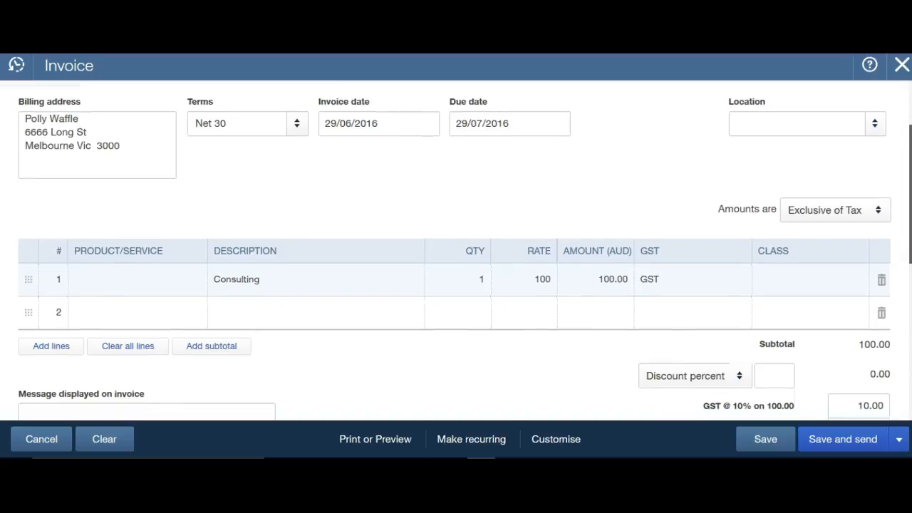
pyautogui.scroll(-1, 456, 249)
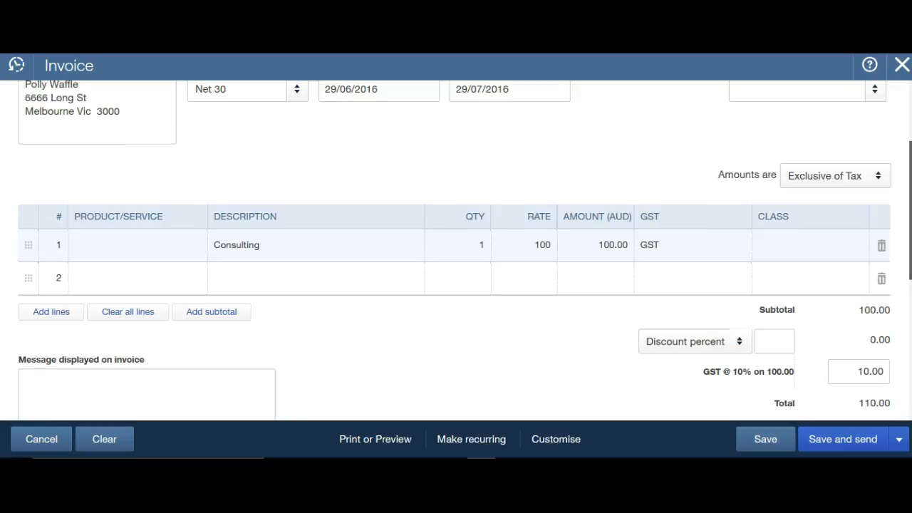
pyautogui.click(879, 176)
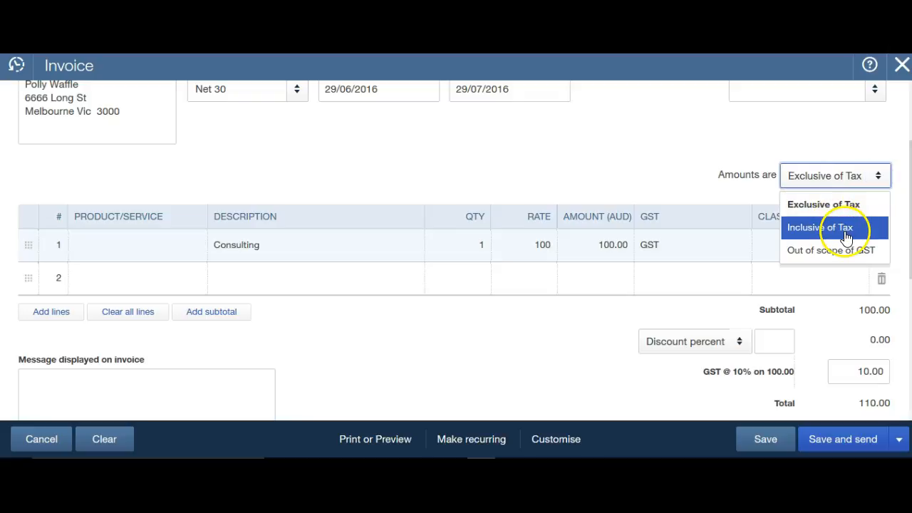
pyautogui.click(841, 229)
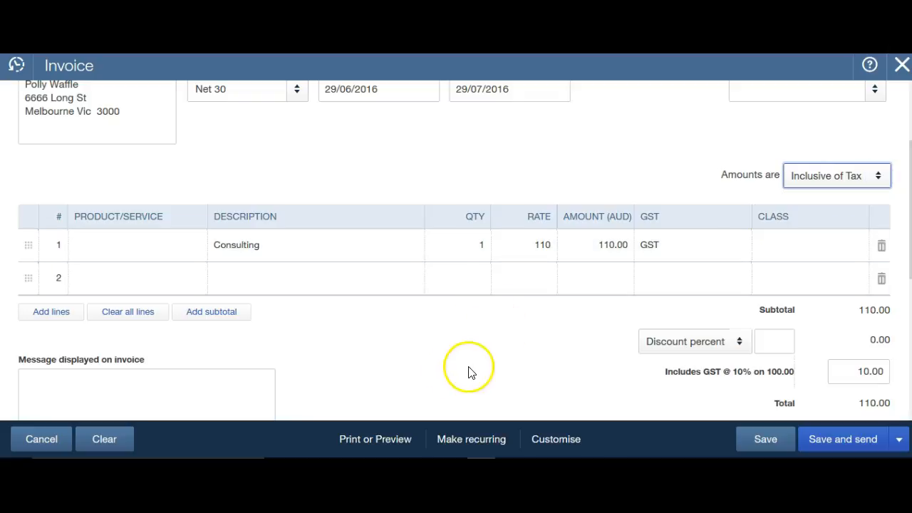
pyautogui.click(587, 248)
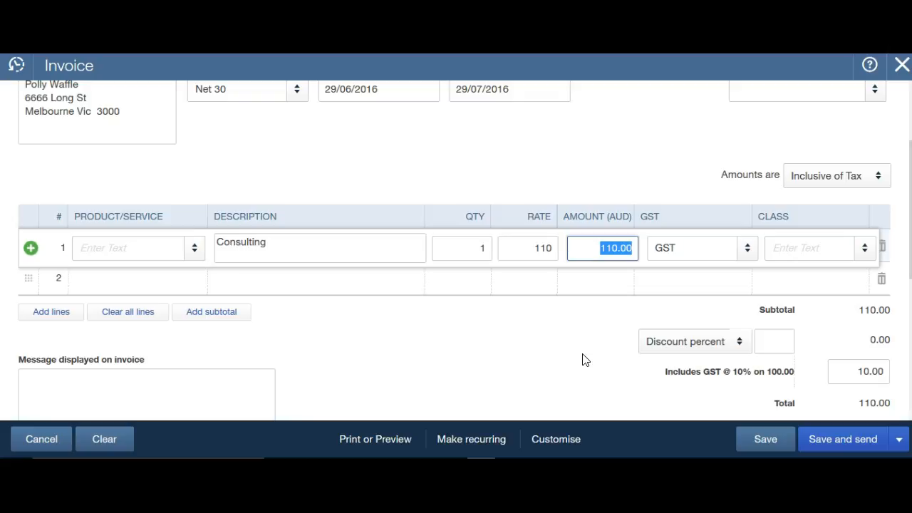
pyautogui.moveTo(911, 228); pyautogui.dragTo(911, 231)
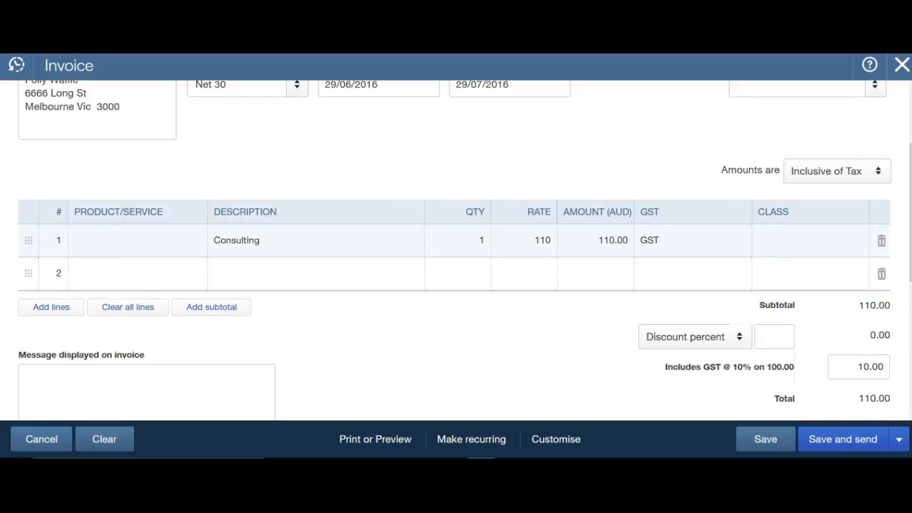
pyautogui.click(609, 386)
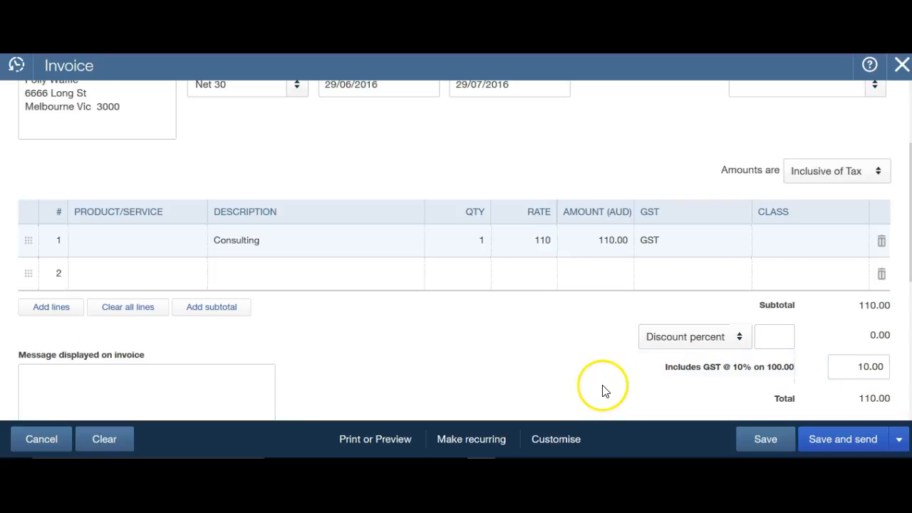
# Add "Happy New Year!" as the message displayed on the invoice
pyautogui.click(191, 369)
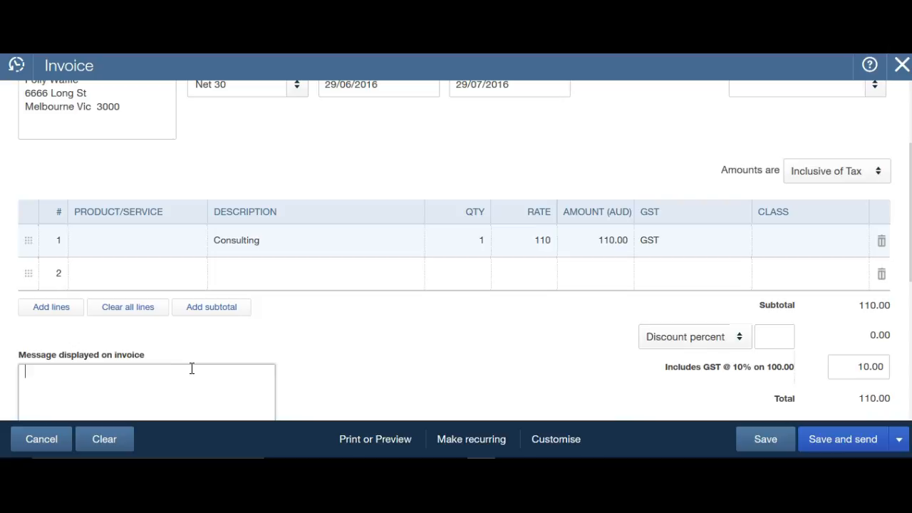
pyautogui.write('Happy New Year!')
pyautogui.click(499, 344)
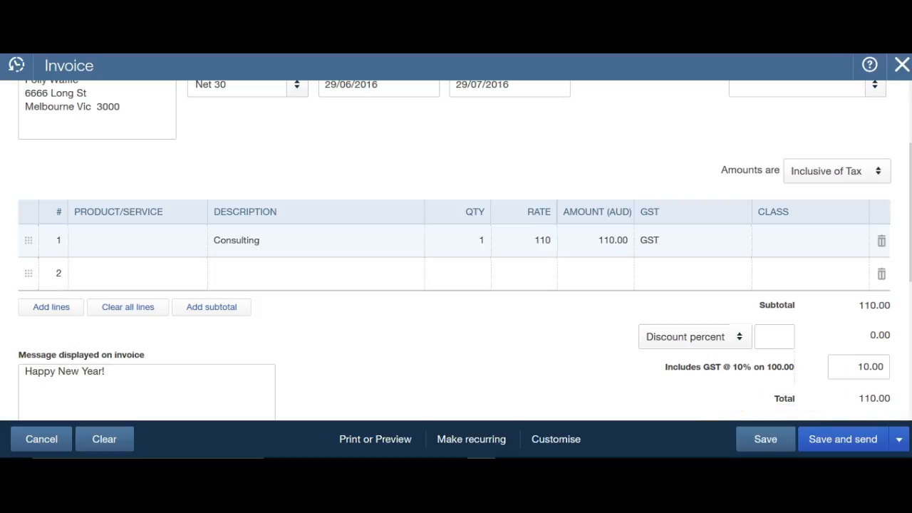
# Look over the invoice's memo and attachment areas, then its terms, invoice date and due date
pyautogui.scroll(-4, 457, 249)
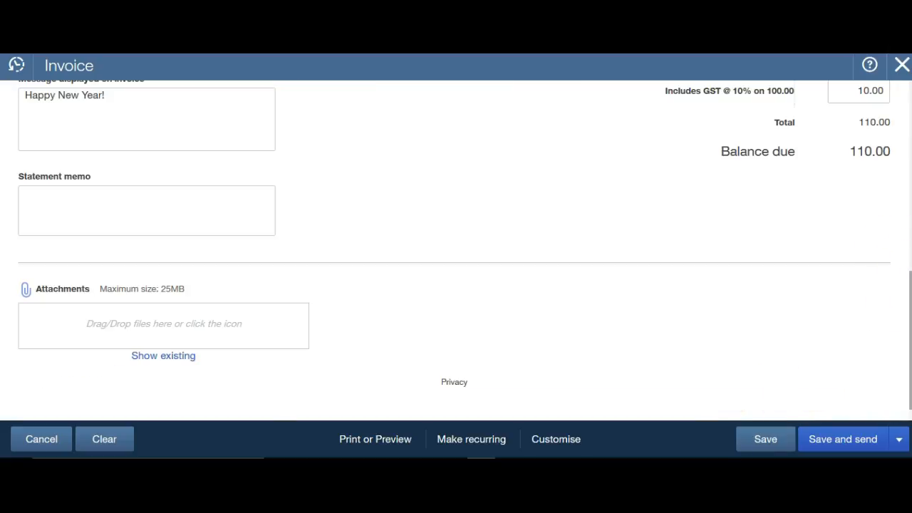
pyautogui.scroll(4, 456, 250)
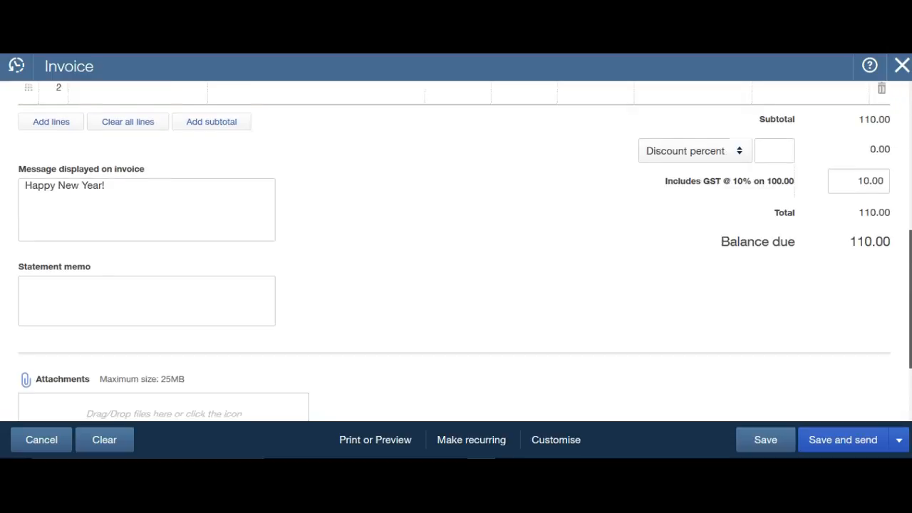
pyautogui.scroll(2, 457, 250)
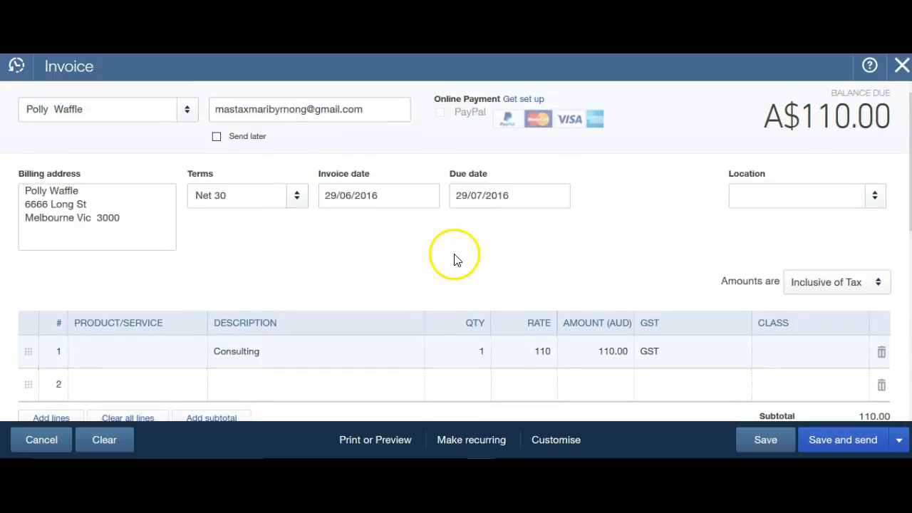
pyautogui.click(243, 194)
pyautogui.click(403, 197)
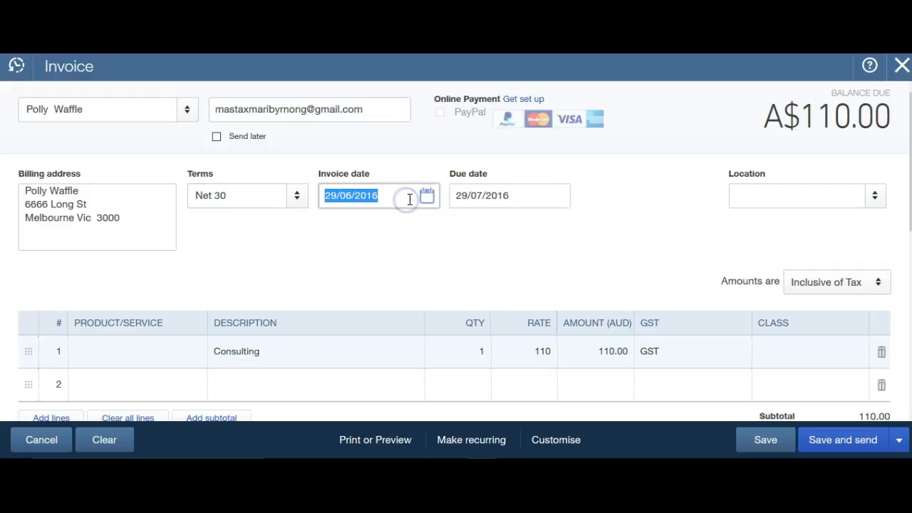
pyautogui.click(521, 200)
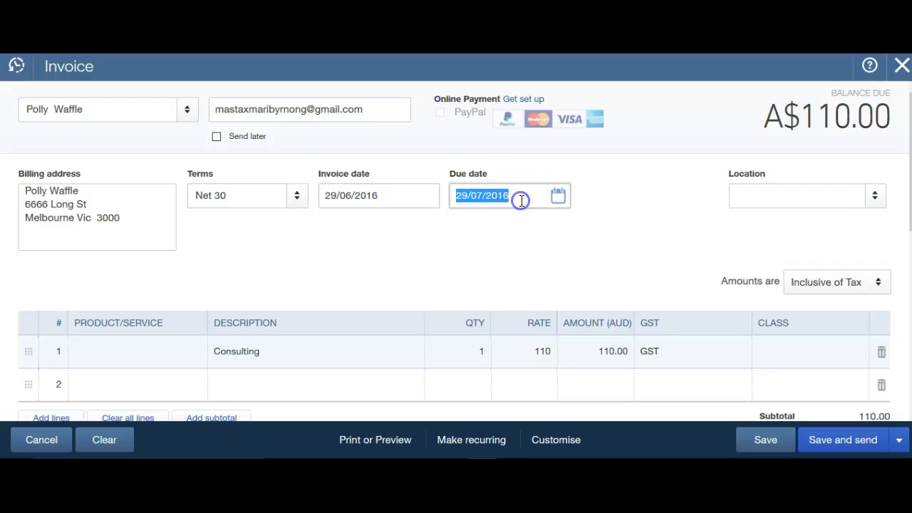
# Check the customer's e-mail address, save the invoice and open its print preview
pyautogui.click(382, 110)
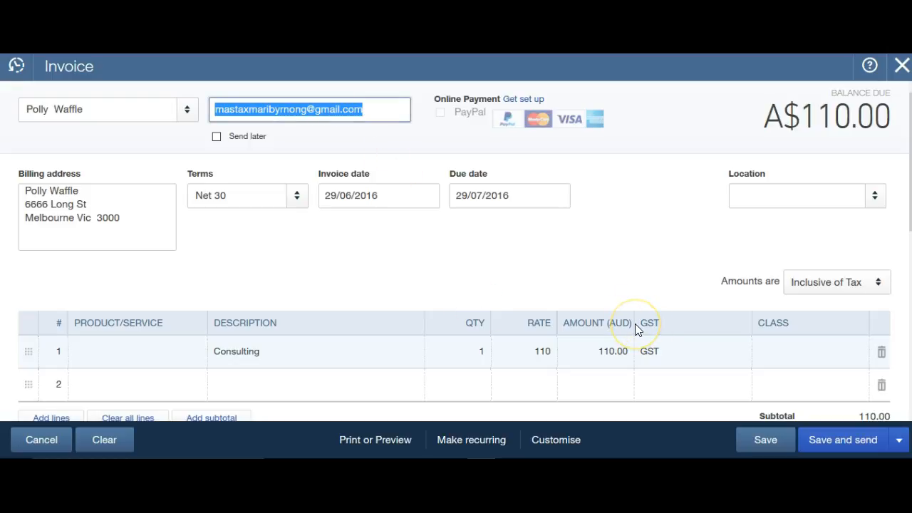
pyautogui.click(765, 442)
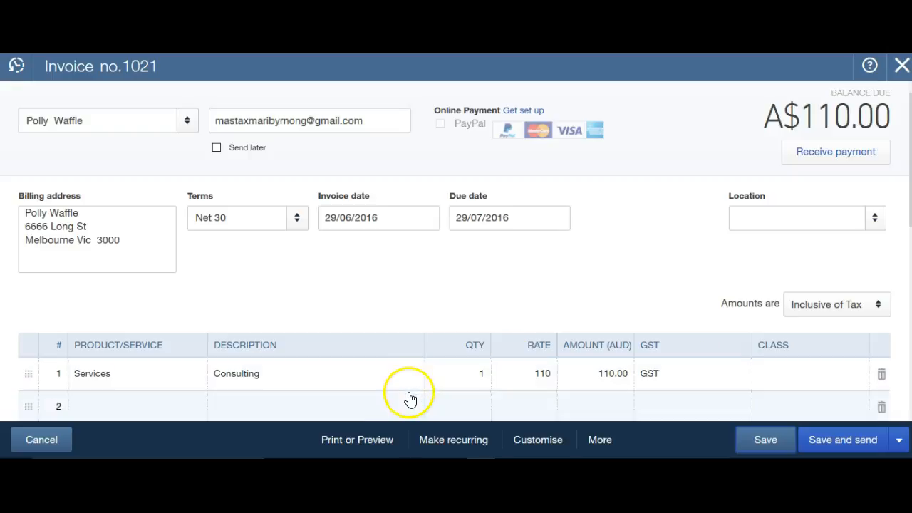
pyautogui.click(362, 442)
pyautogui.click(378, 370)
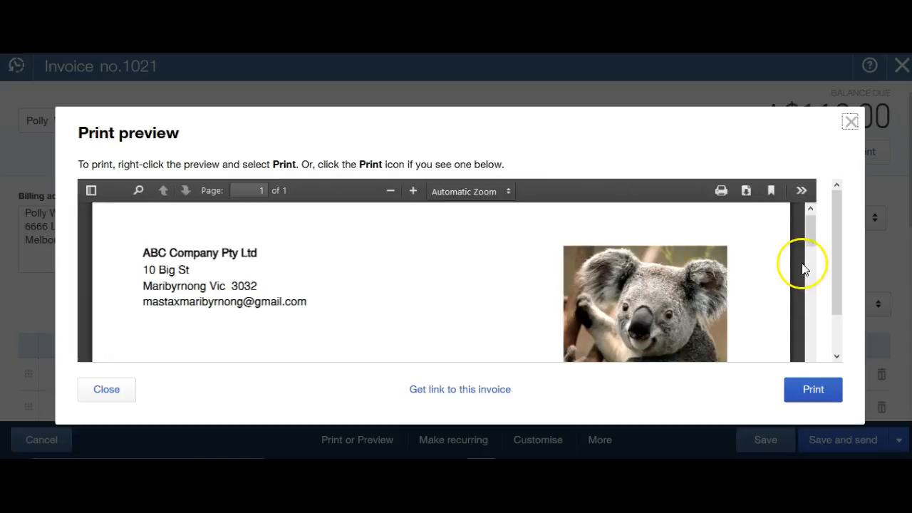
# Review the previewed tax invoice from the company header through the customer details, service line, totals and message, and close the preview
pyautogui.moveTo(810, 236); pyautogui.dragTo(812, 248)
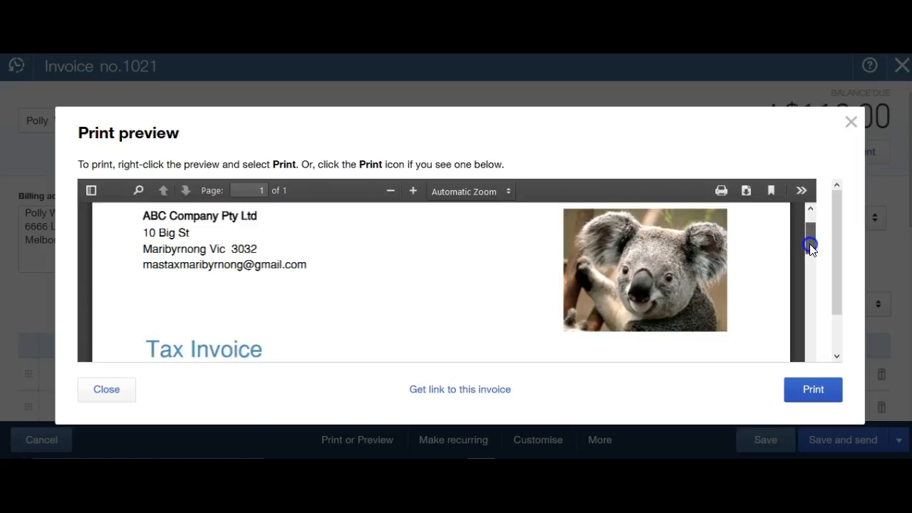
pyautogui.moveTo(811, 246); pyautogui.dragTo(814, 274)
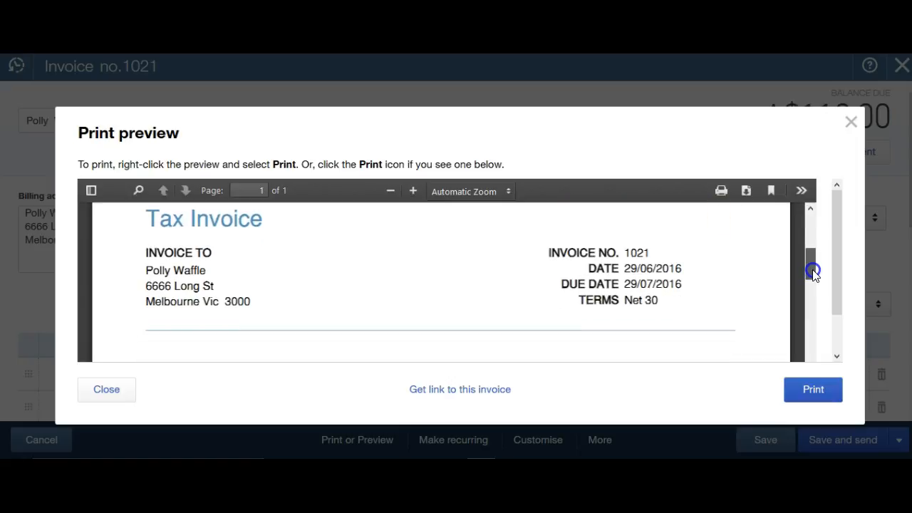
pyautogui.moveTo(814, 273); pyautogui.dragTo(818, 305)
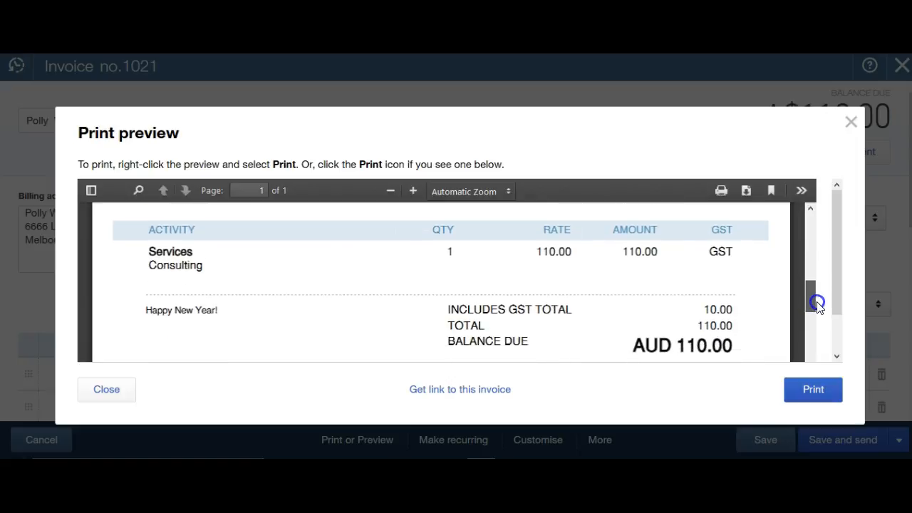
pyautogui.moveTo(204, 308); pyautogui.dragTo(162, 309)
pyautogui.click(178, 309)
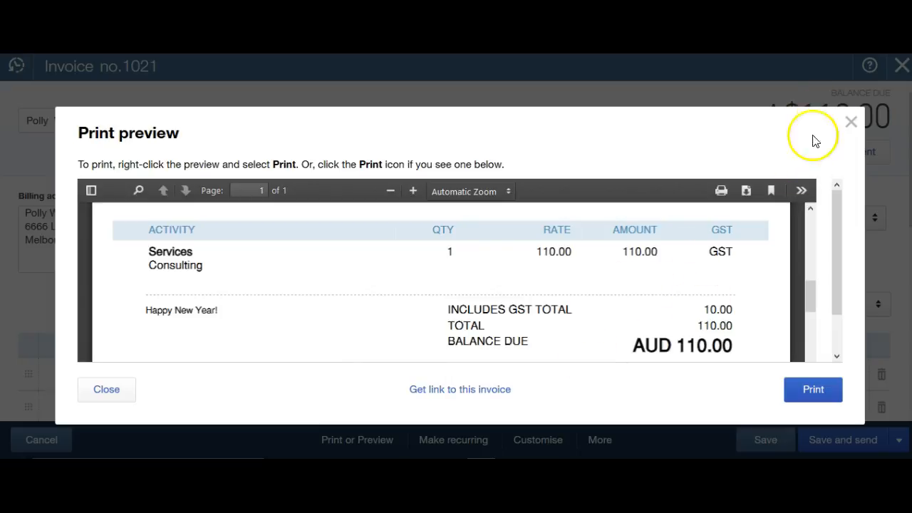
pyautogui.click(851, 122)
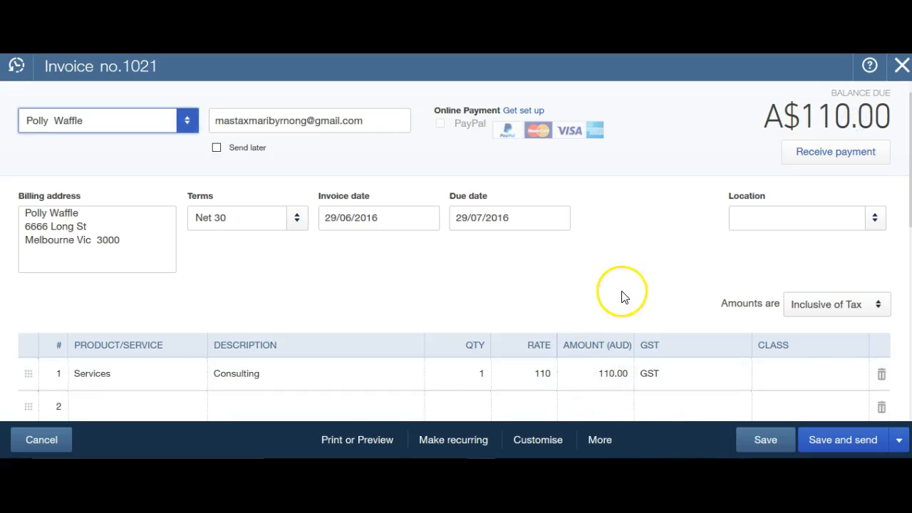
# Save the invoice for e-mailing, review the default body text of the e-mail, and send it to the customer
pyautogui.click(827, 445)
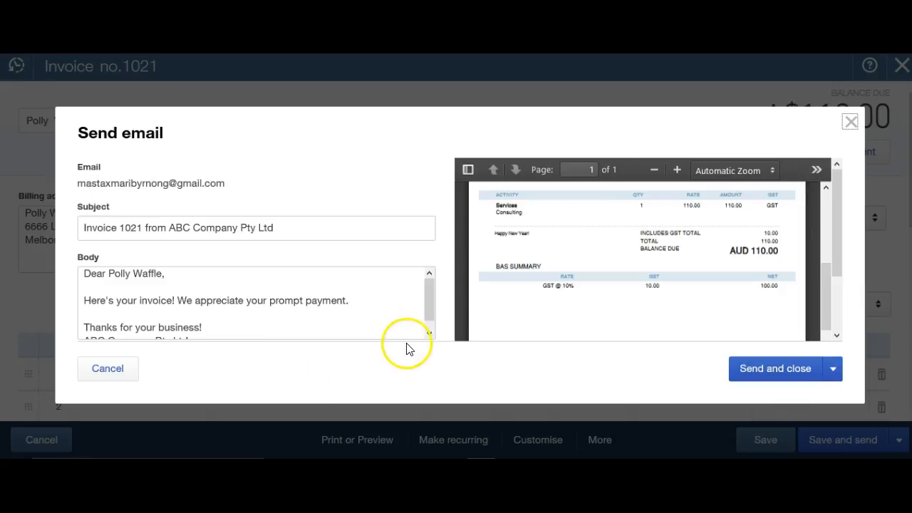
pyautogui.click(428, 335)
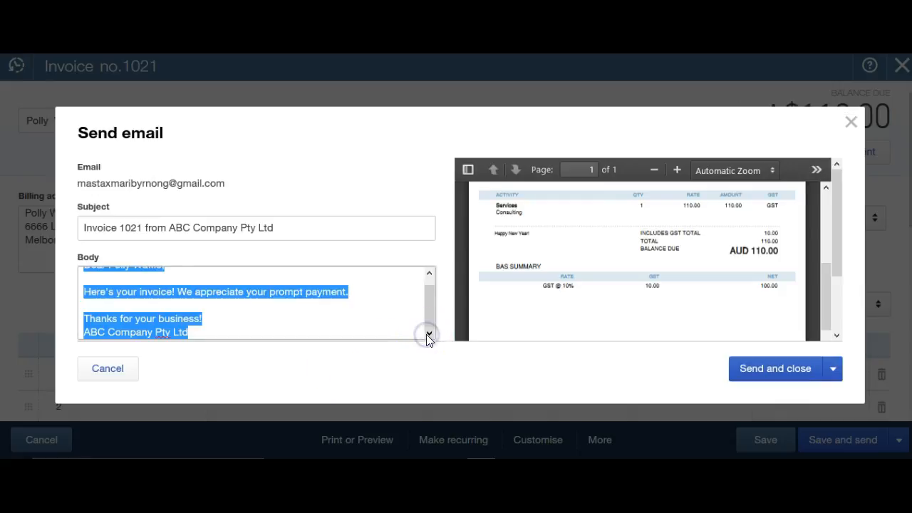
pyautogui.click(278, 302)
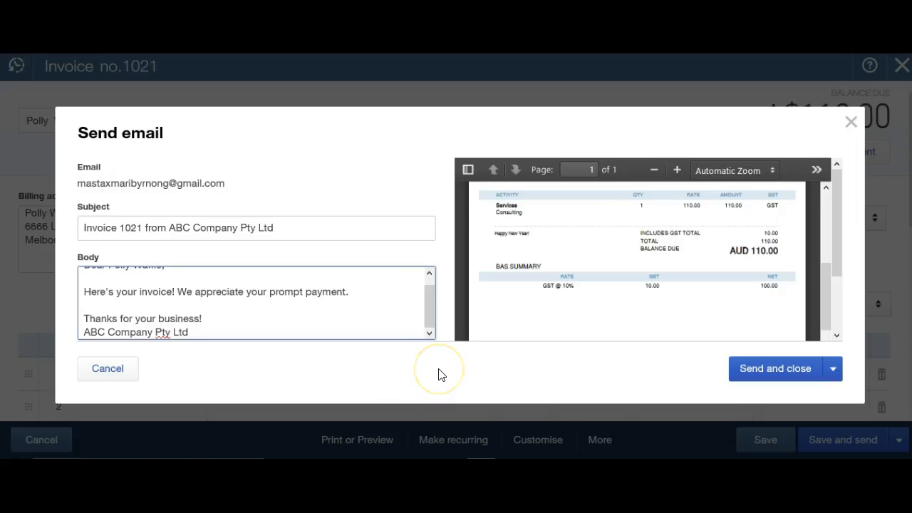
pyautogui.click(763, 375)
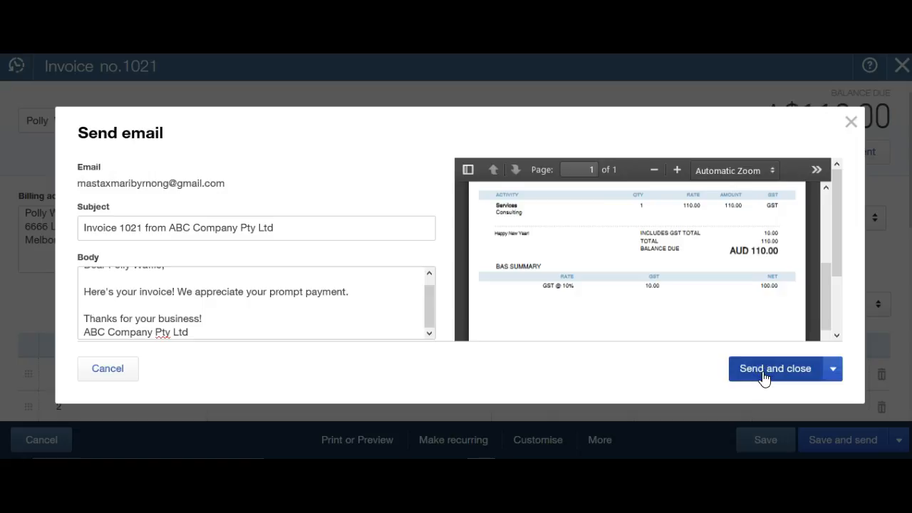